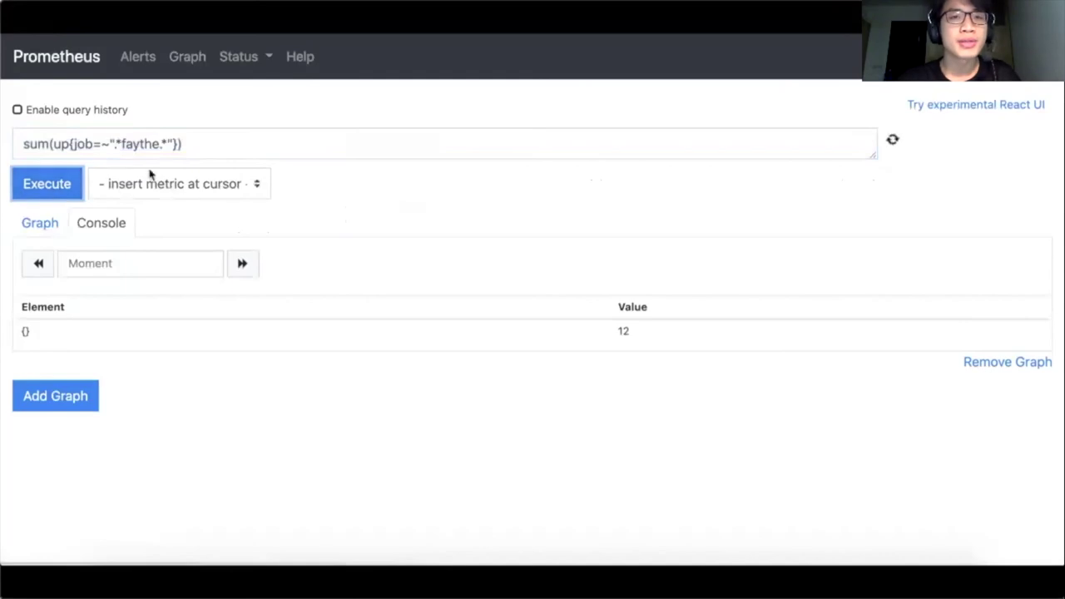
# Copy the Prometheus query sum(up{job=~".*faythe.*"}) and switch to Faythe.
pyautogui.click(203, 150)
pyautogui.hotkey('ctrl', 'a')
pyautogui.hotkey('ctrl', 'c')
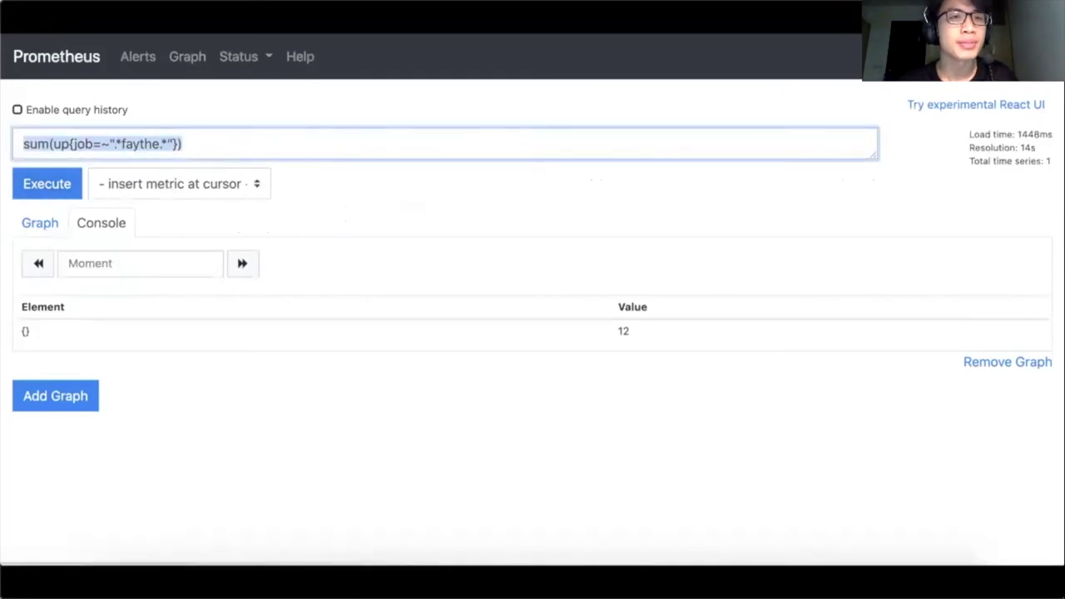
pyautogui.hotkey('alt', 'Tab')
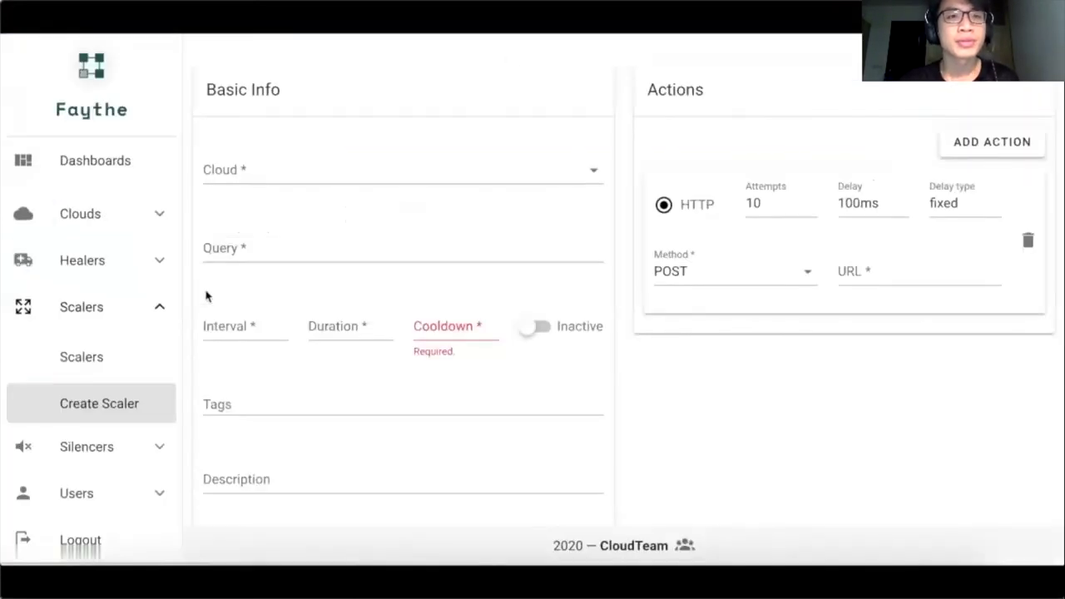
# View the existing scalers for the openstack cloud d6acef1b5ecf86180e68d422aabf0c86.
pyautogui.click(132, 369)
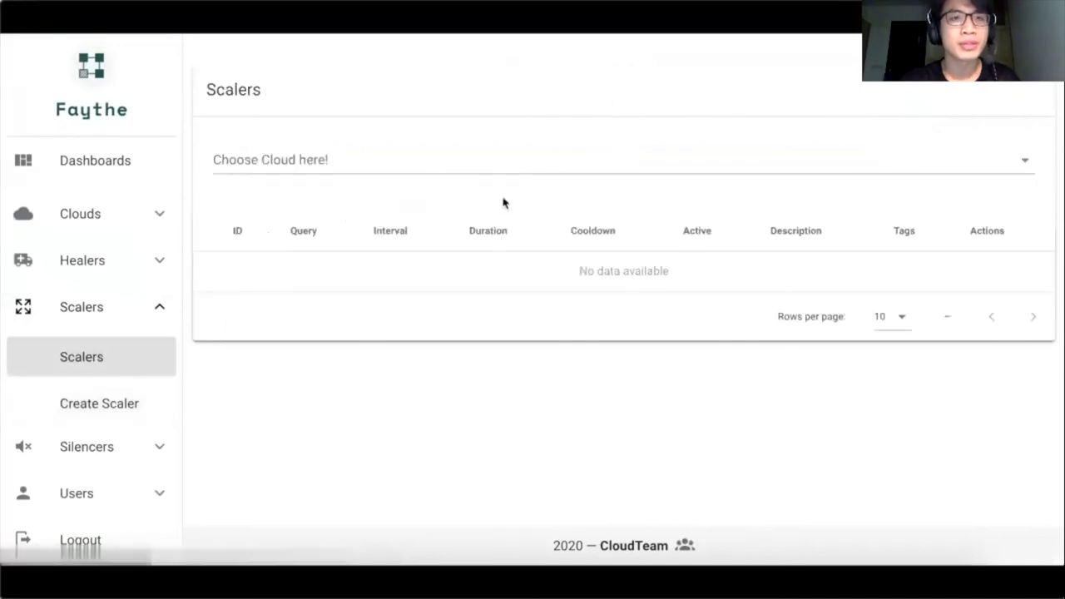
pyautogui.click(506, 168)
pyautogui.click(379, 213)
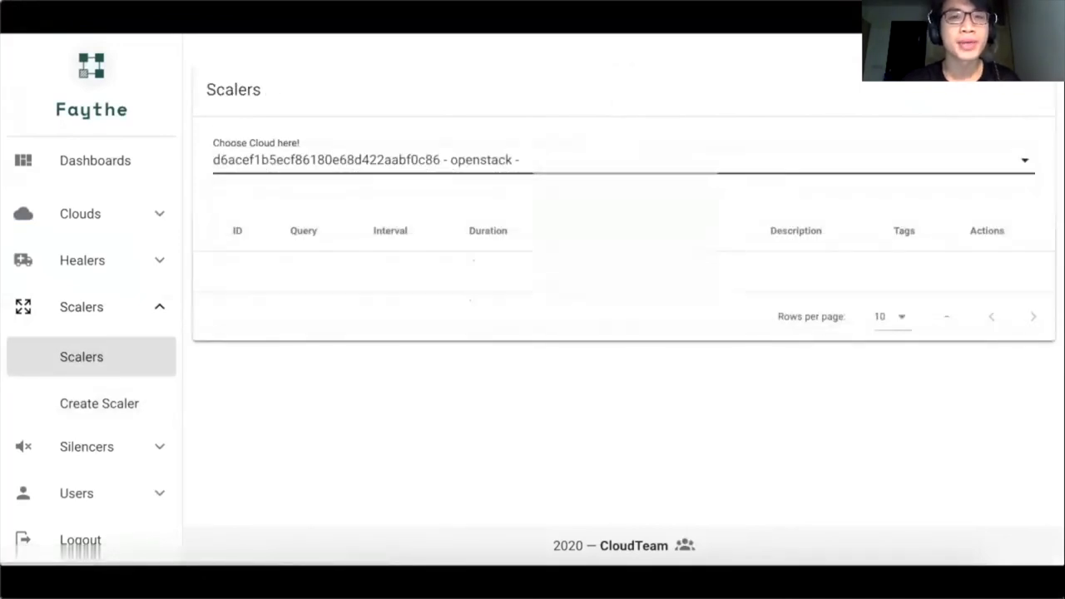
# Start a new scaler for openstack cloud d6acef1b5ecf86180e68d422aabf0c86 with the query sum(up{job=~".*faythe.*"}) == 12.
pyautogui.click(108, 402)
pyautogui.click(421, 170)
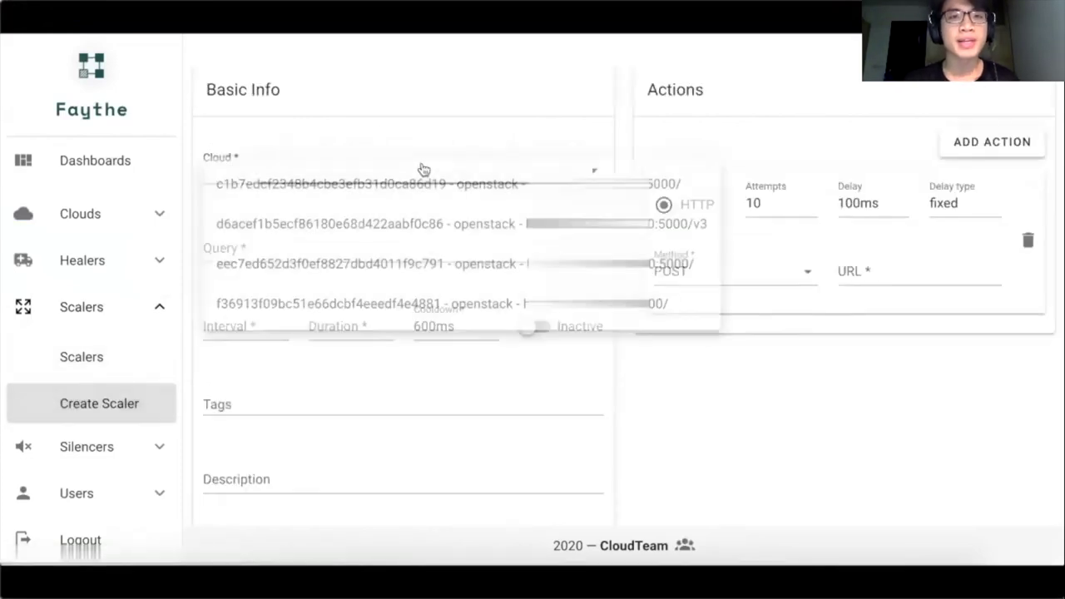
pyautogui.click(476, 225)
pyautogui.click(428, 242)
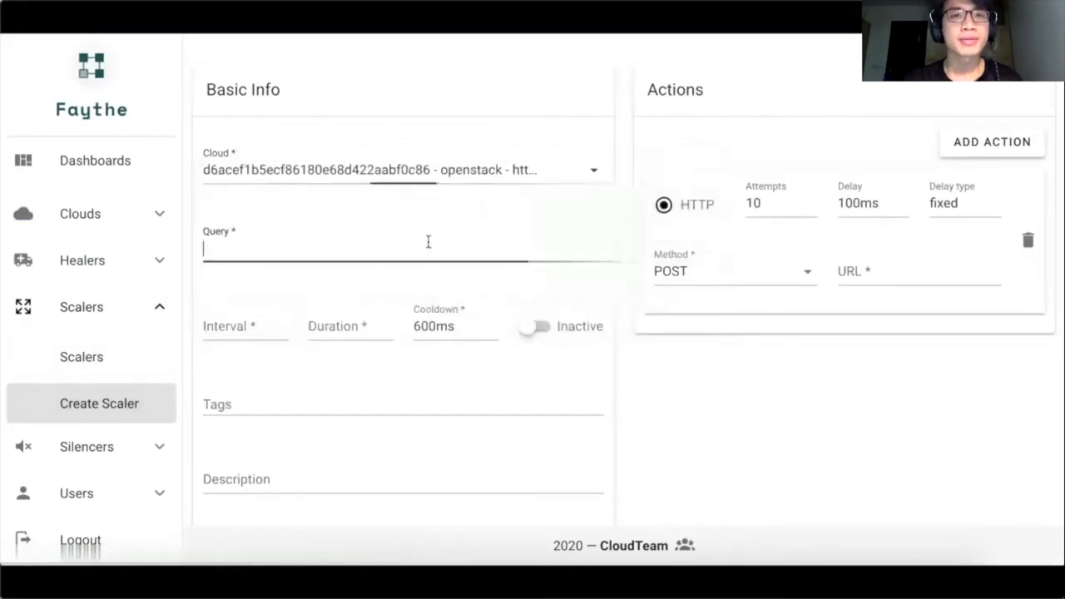
pyautogui.hotkey('ctrl', 'v')
pyautogui.write('== 12')
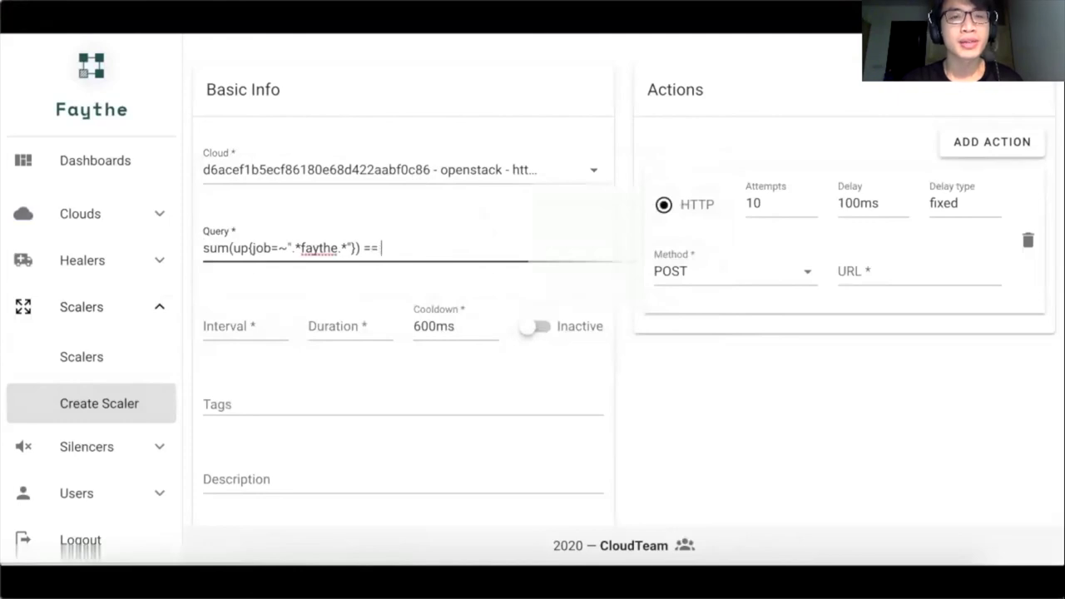
# Set the scaler's interval to 10s, duration to 1m and cooldown to 900s, and make it active.
pyautogui.click(261, 326)
pyautogui.write('10s')
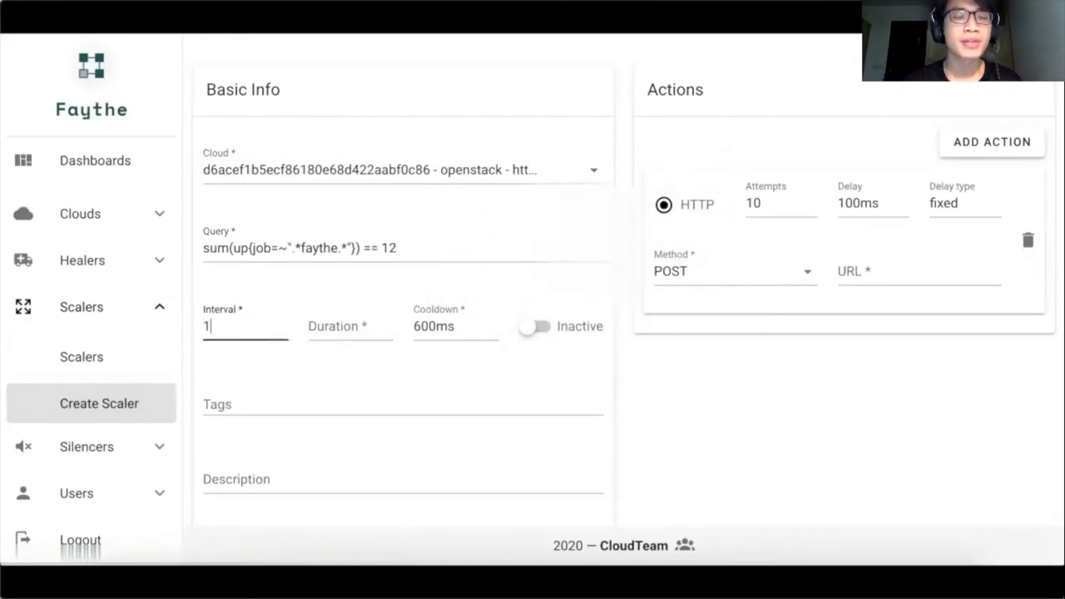
pyautogui.click(329, 316)
pyautogui.write('1m')
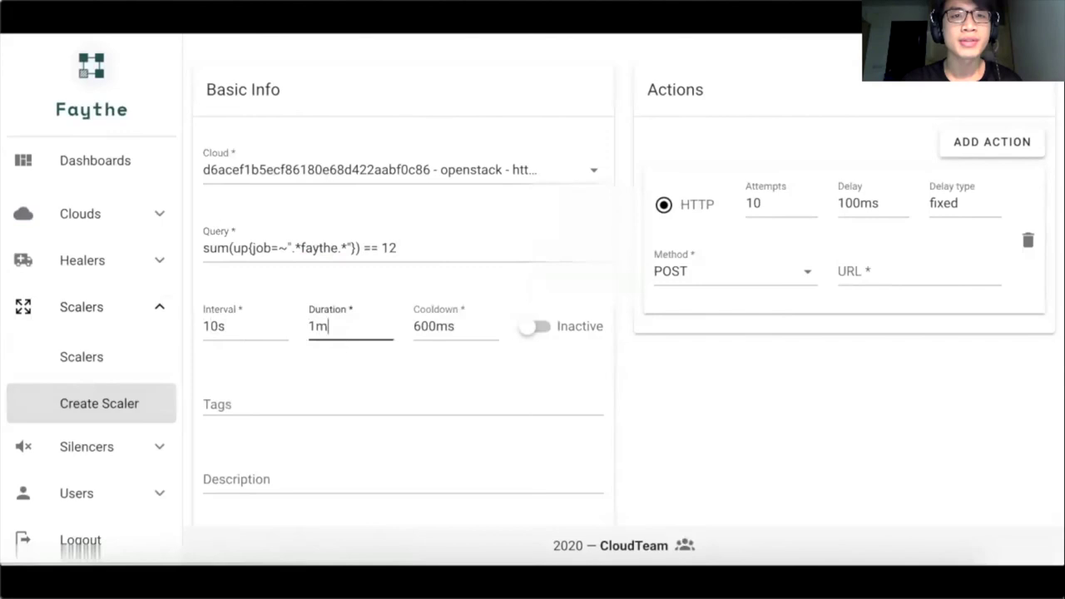
pyautogui.moveTo(459, 324); pyautogui.dragTo(413, 327)
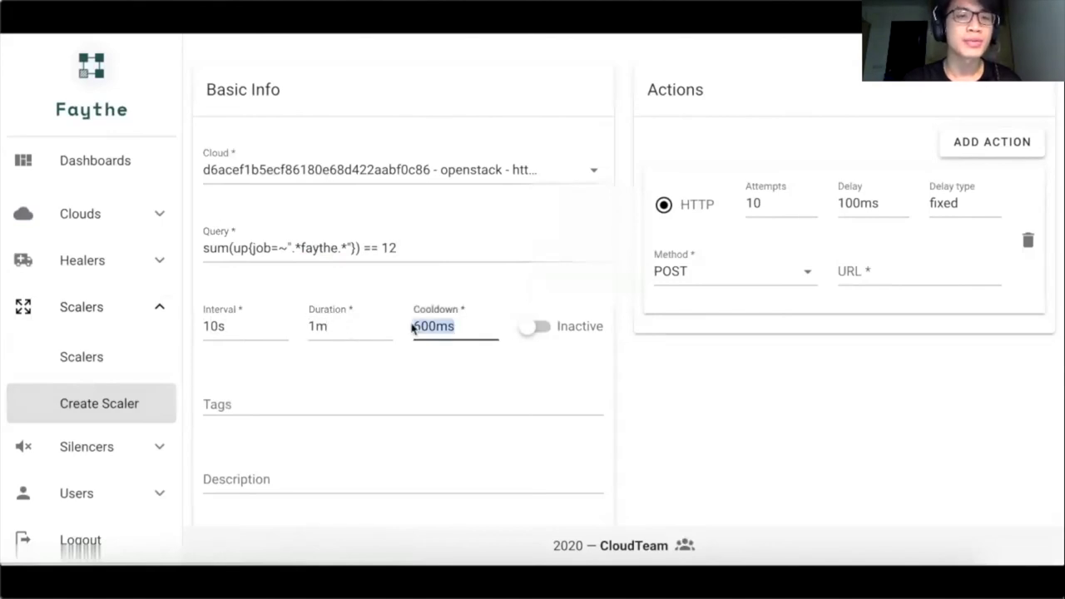
pyautogui.write('900s')
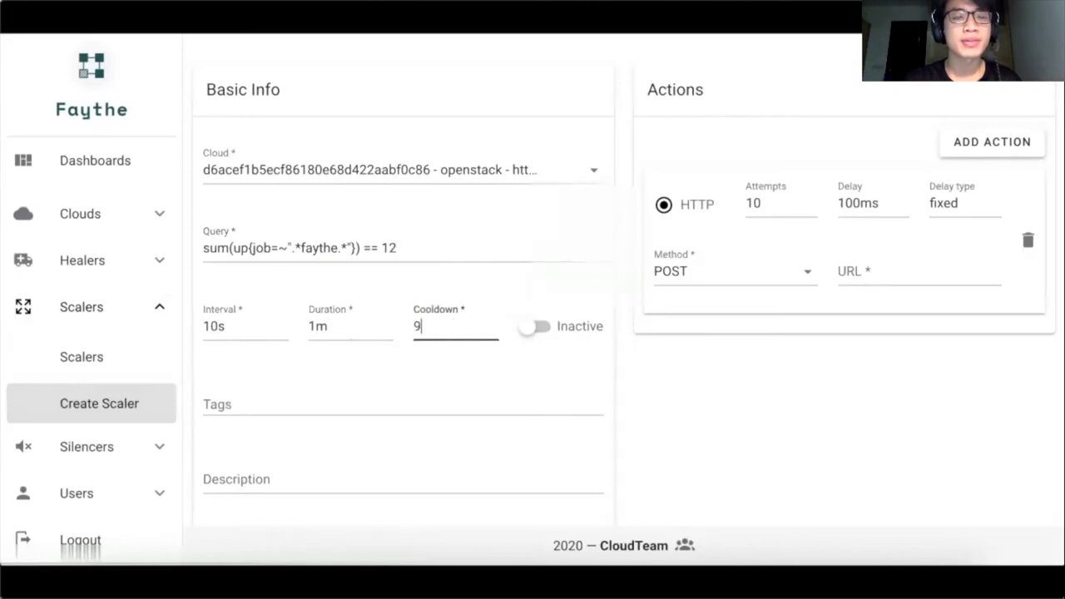
pyautogui.click(526, 327)
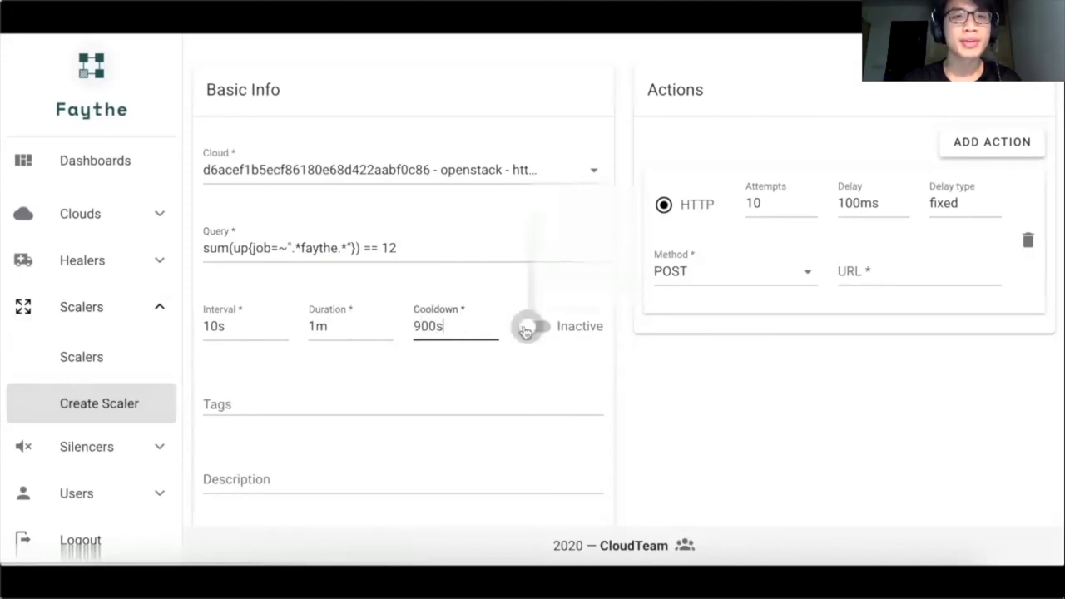
# Add the tag "scale out" to the scaler.
pyautogui.click(399, 411)
pyautogui.write('scla')
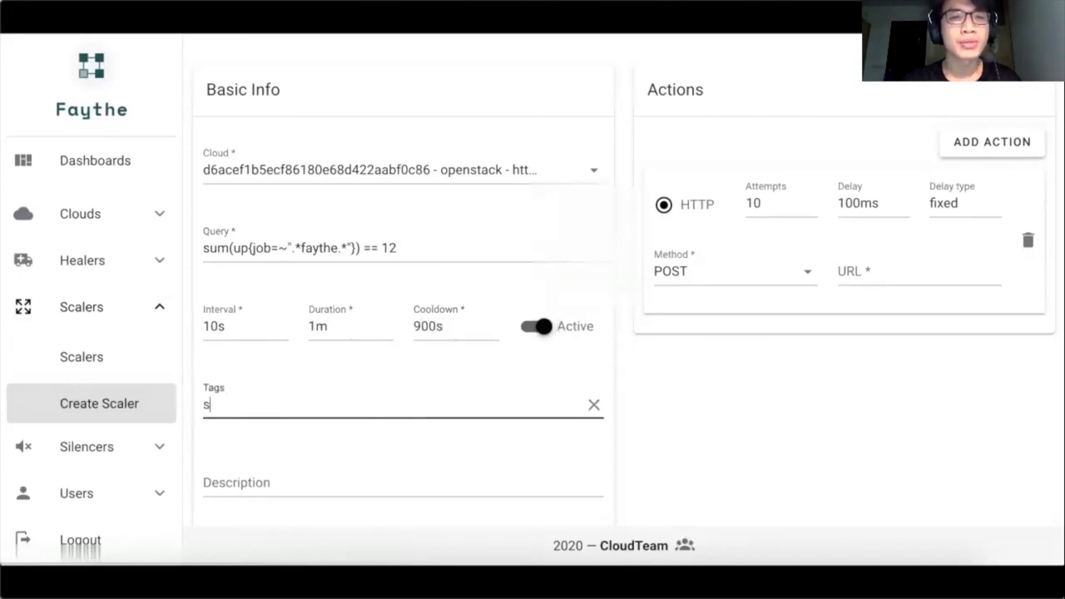
pyautogui.press('BackSpace')
pyautogui.press('BackSpace')
pyautogui.write('ale ')
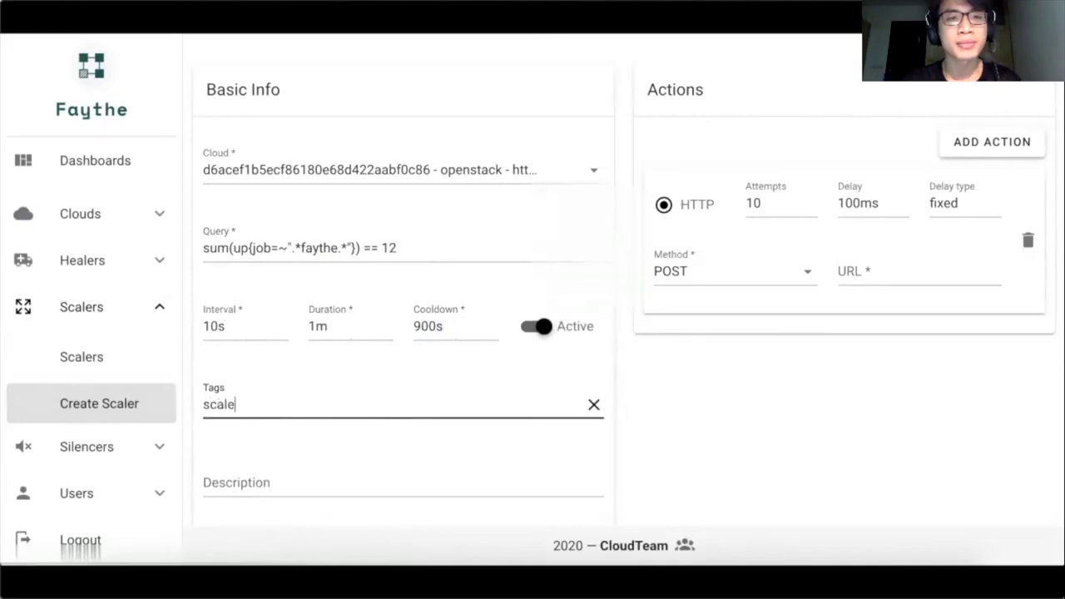
pyautogui.write('out')
pyautogui.press('Return')
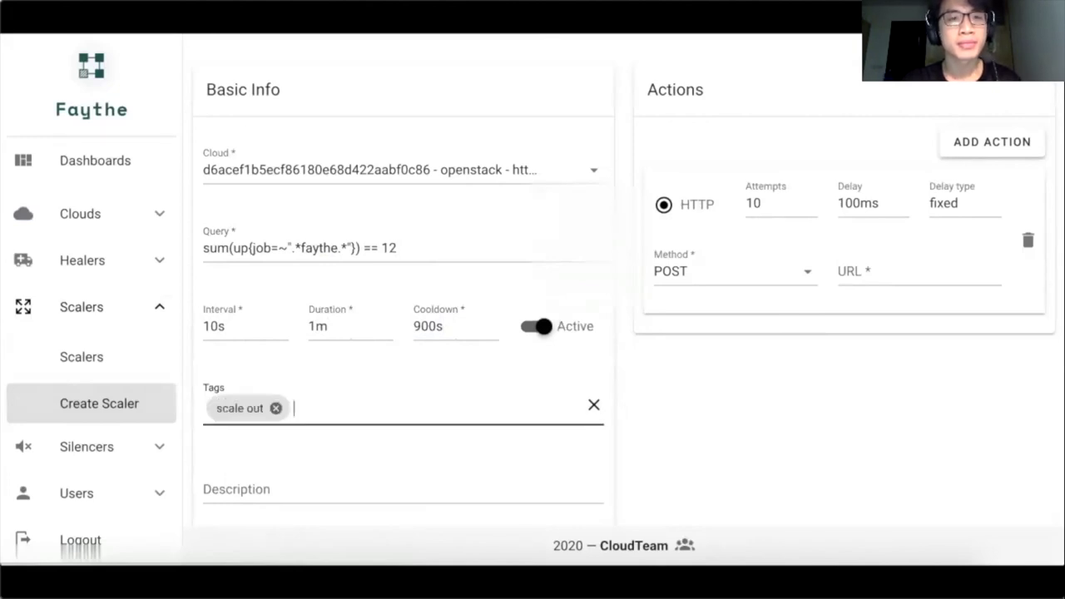
# Copy the scale_out_url webhook from the VCloud stack outputs into the scaler's HTTP action URL in Faythe and submit the scaler.
pyautogui.click(883, 270)
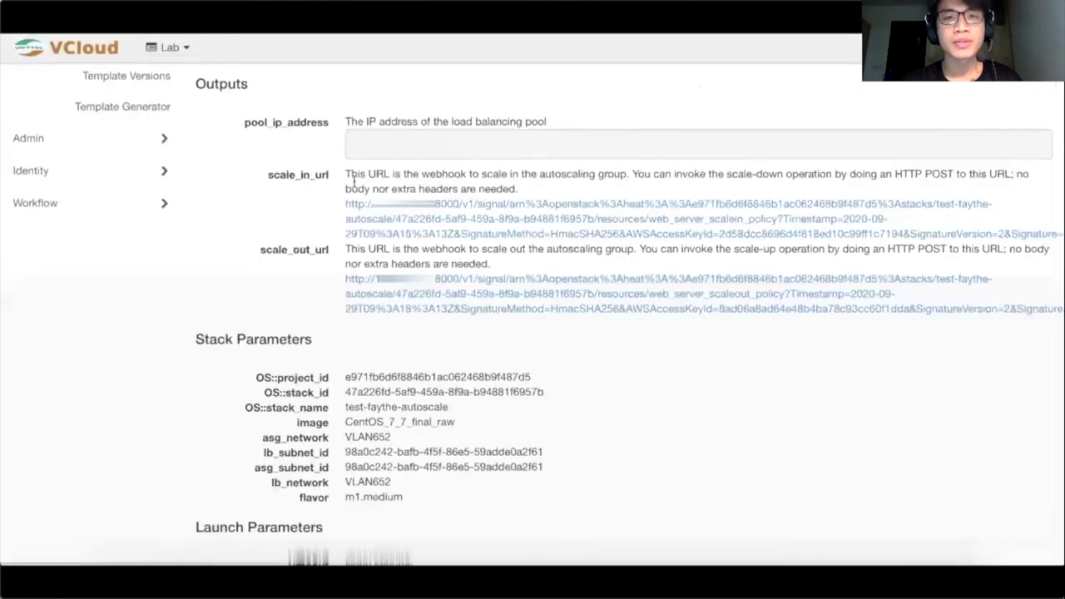
pyautogui.rightClick(375, 278)
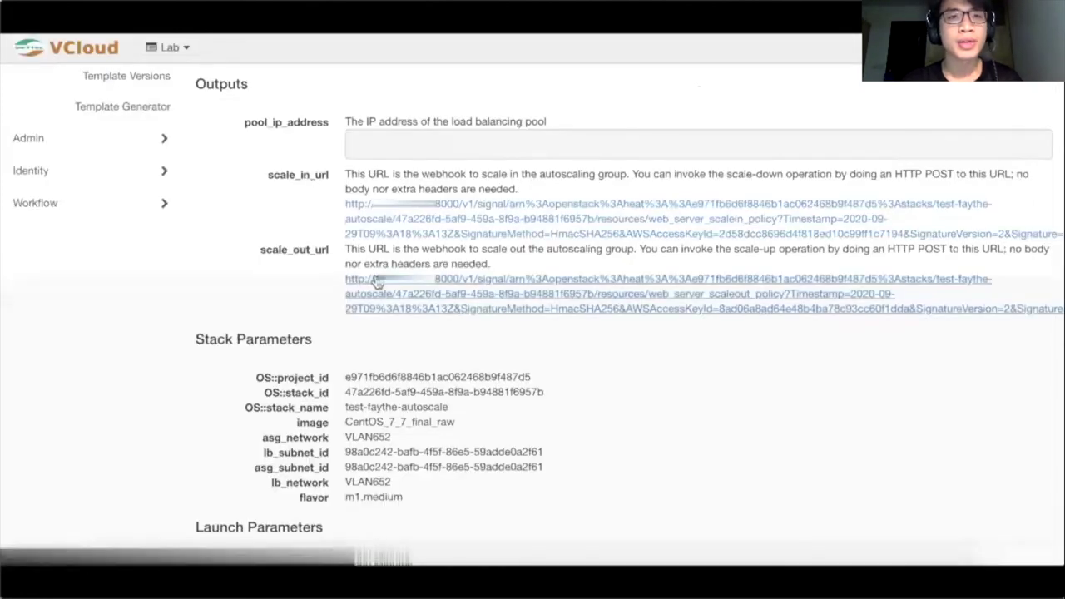
pyautogui.click(407, 357)
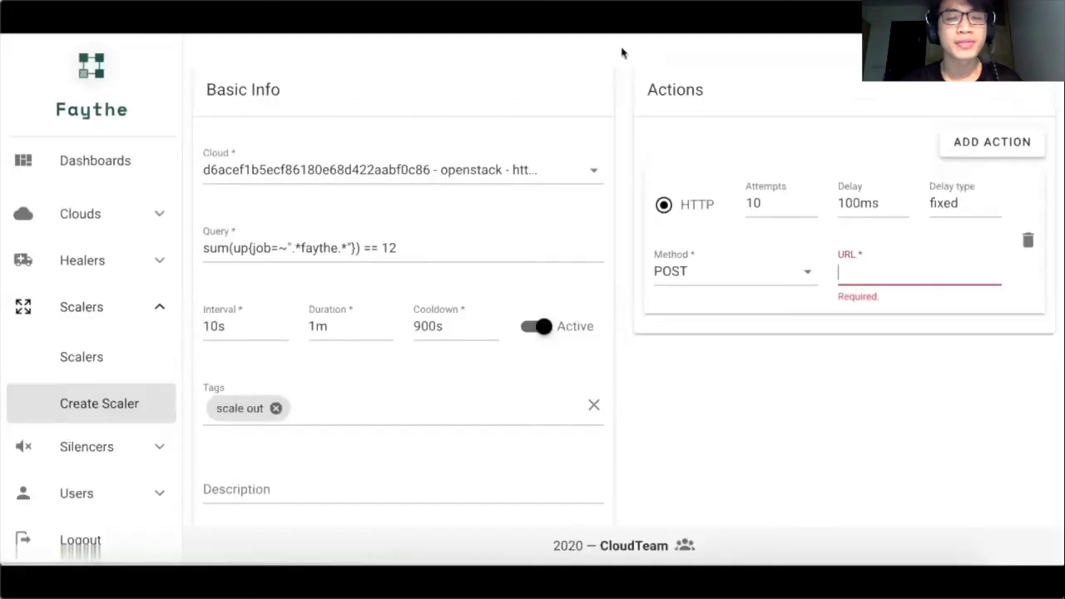
pyautogui.hotkey('ctrl', 'v')
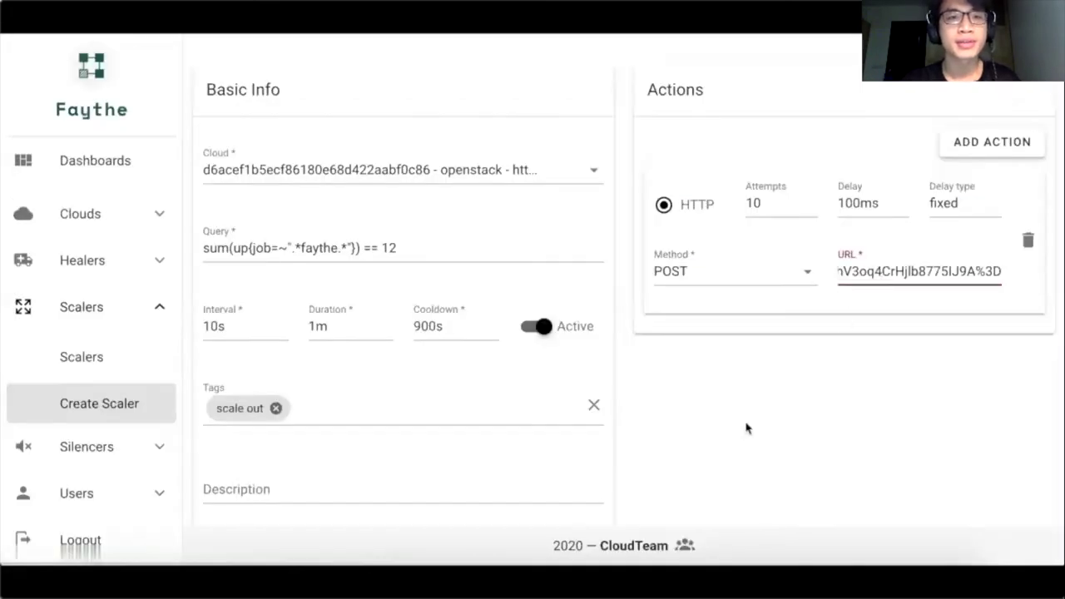
pyautogui.scroll(-2, 744, 439)
pyautogui.click(671, 496)
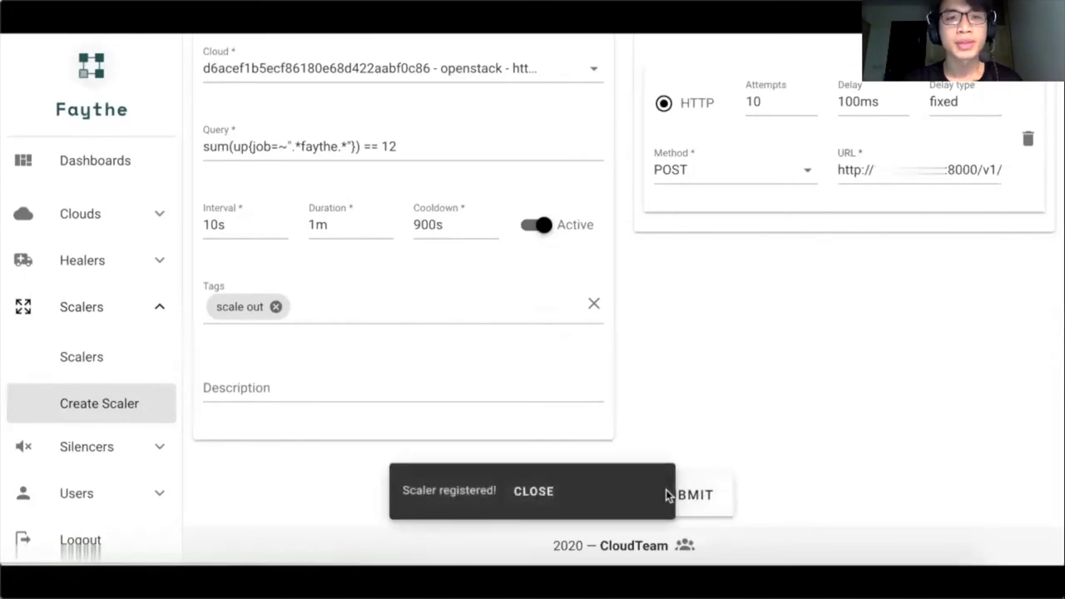
# Change the comparison in the scaler query so it reads sum(up{job=~".*faythe.*"}) < 12.
pyautogui.scroll(2, 456, 288)
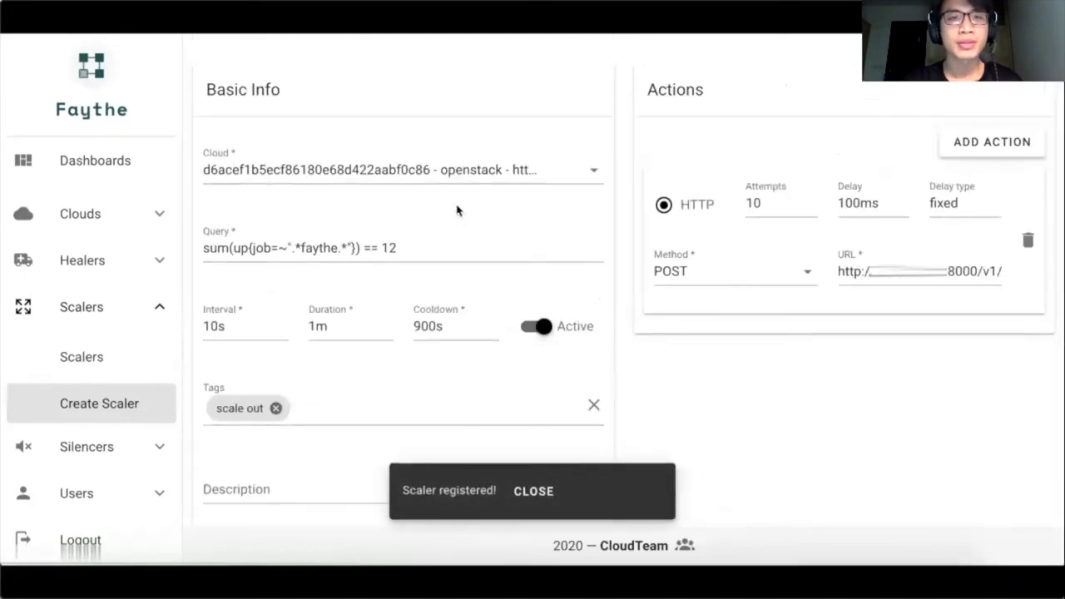
pyautogui.click(369, 248)
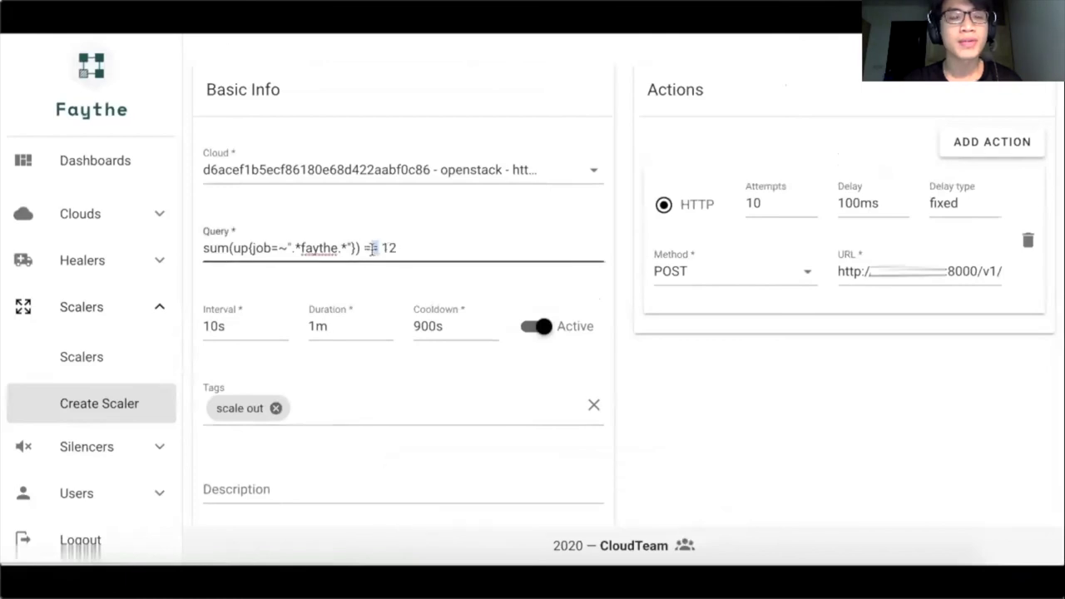
pyautogui.press('BackSpace')
pyautogui.press('BackSpace')
pyautogui.write('<')
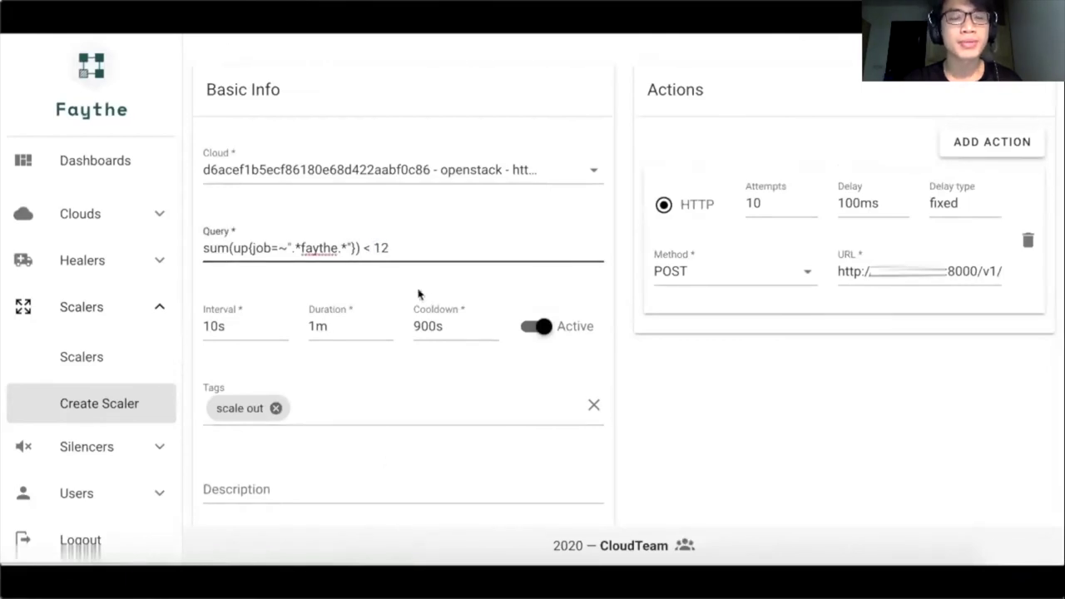
# Replace the "scale out" tag with "scale in".
pyautogui.click(274, 407)
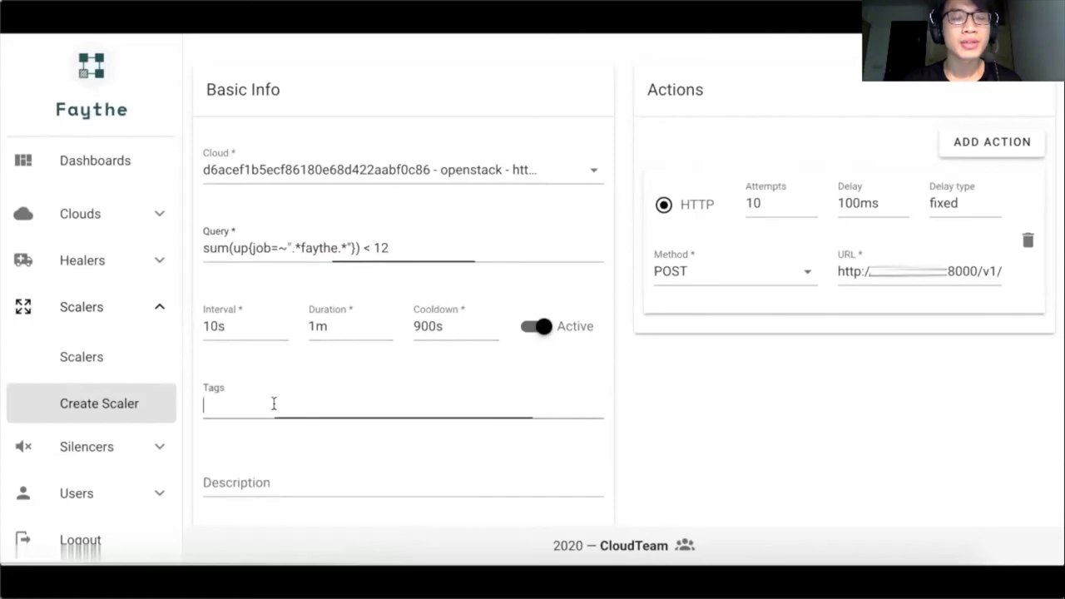
pyautogui.write('scale in')
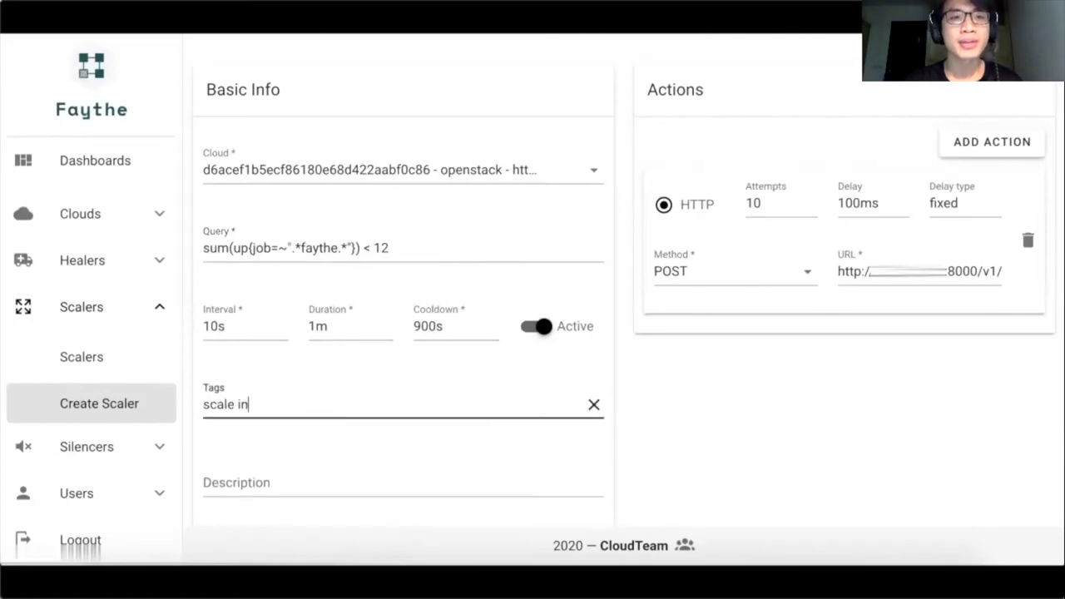
pyautogui.press('Return')
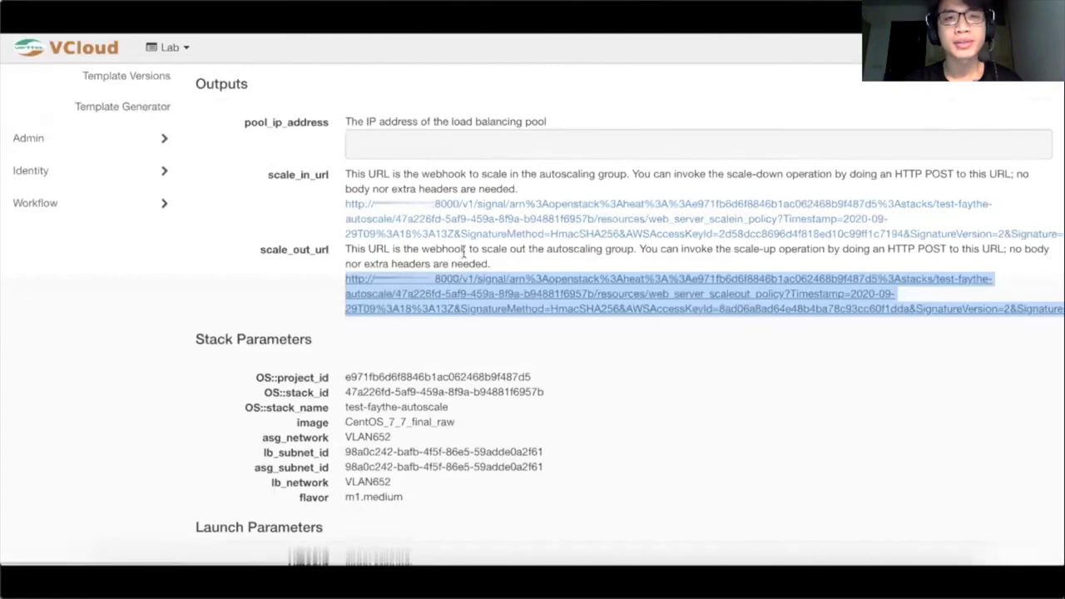
# Replace the HTTP action URL with the scale_in_url webhook from the VCloud stack outputs and submit the second scaler.
pyautogui.rightClick(452, 208)
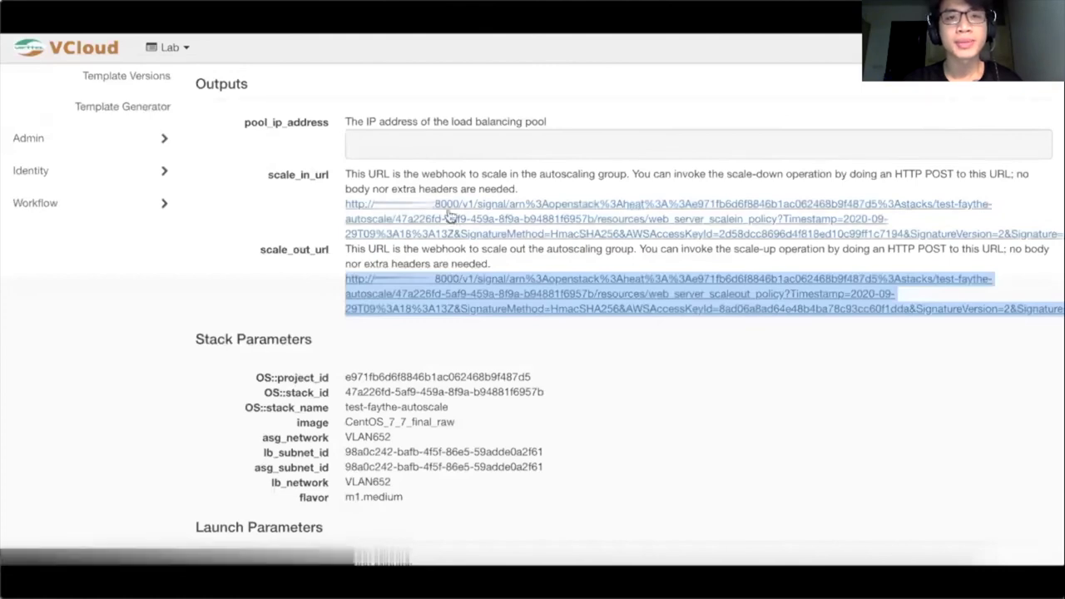
pyautogui.click(478, 291)
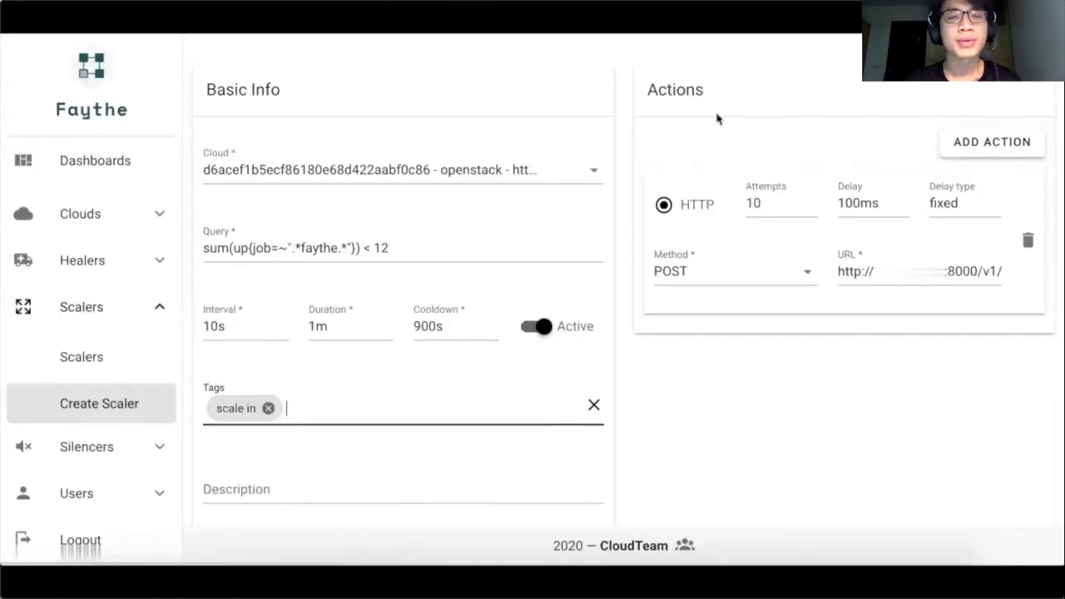
pyautogui.click(919, 271)
pyautogui.hotkey('ctrl', 'a')
pyautogui.press('BackSpace')
pyautogui.hotkey('ctrl', 'v')
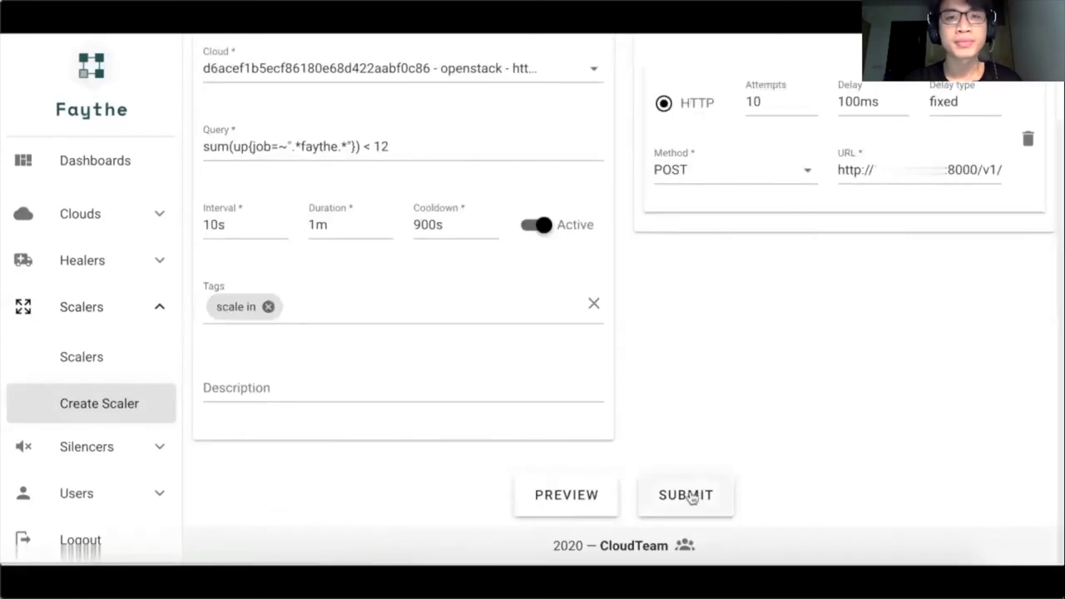
pyautogui.click(689, 496)
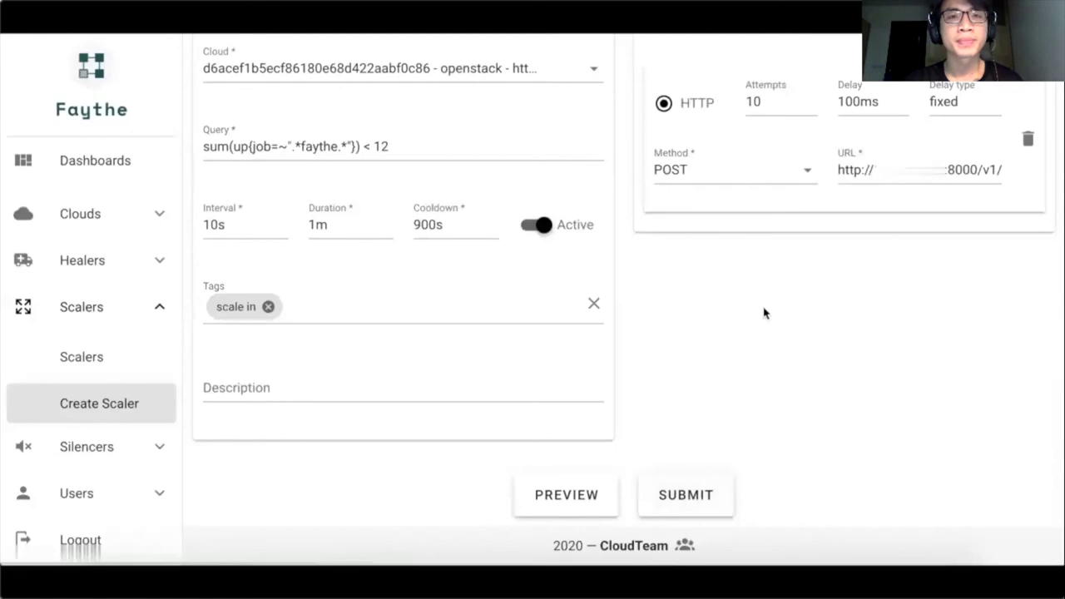
# List the scalers of the openstack cloud and examine the HTTP action details of the "scale in" scaler.
pyautogui.click(47, 358)
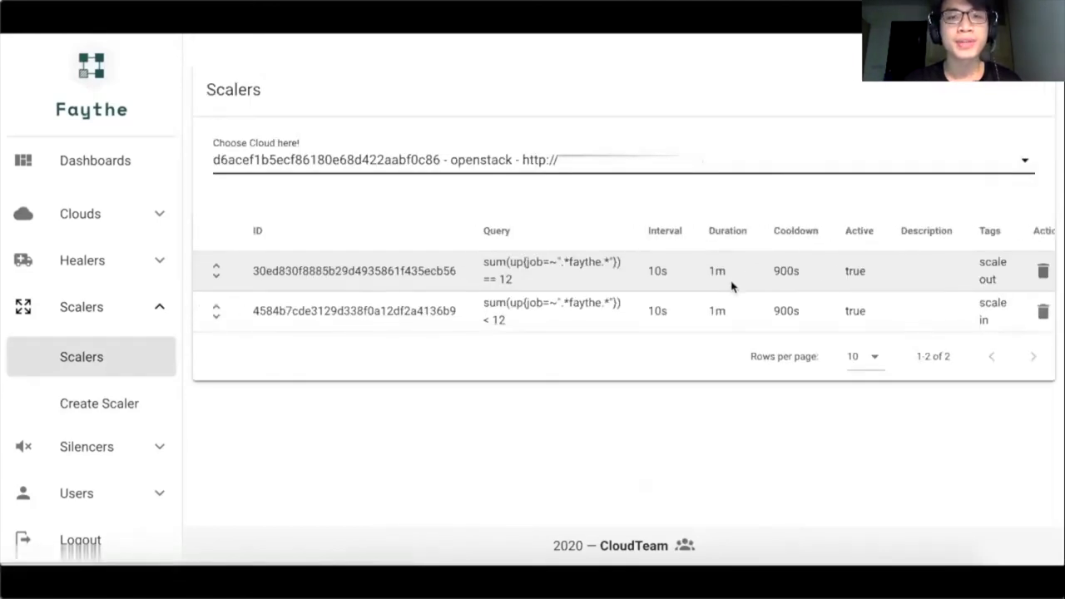
pyautogui.click(218, 311)
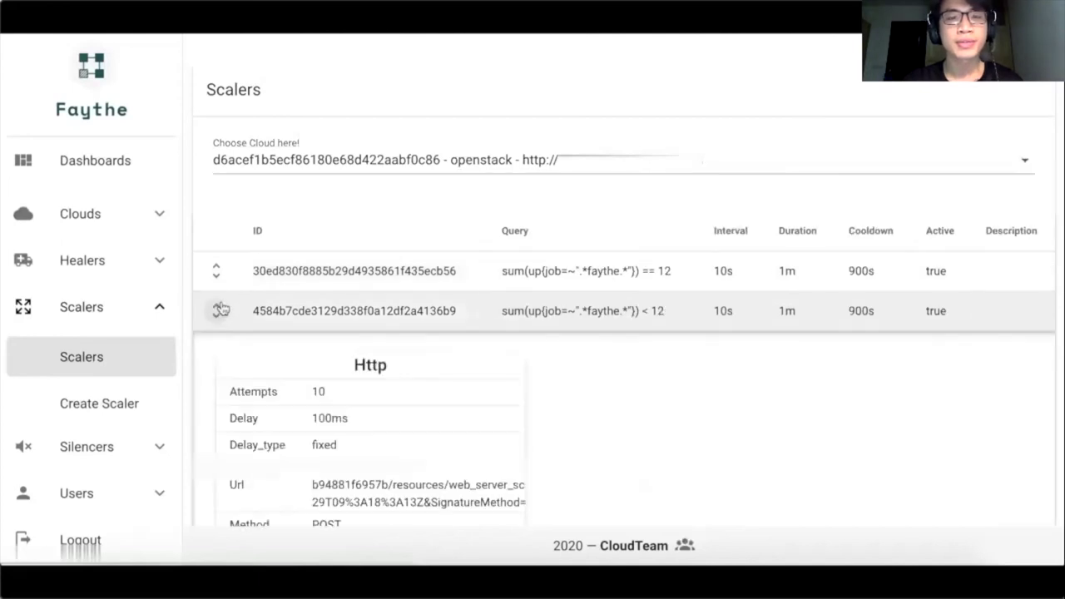
pyautogui.hscroll(5, 381, 418)
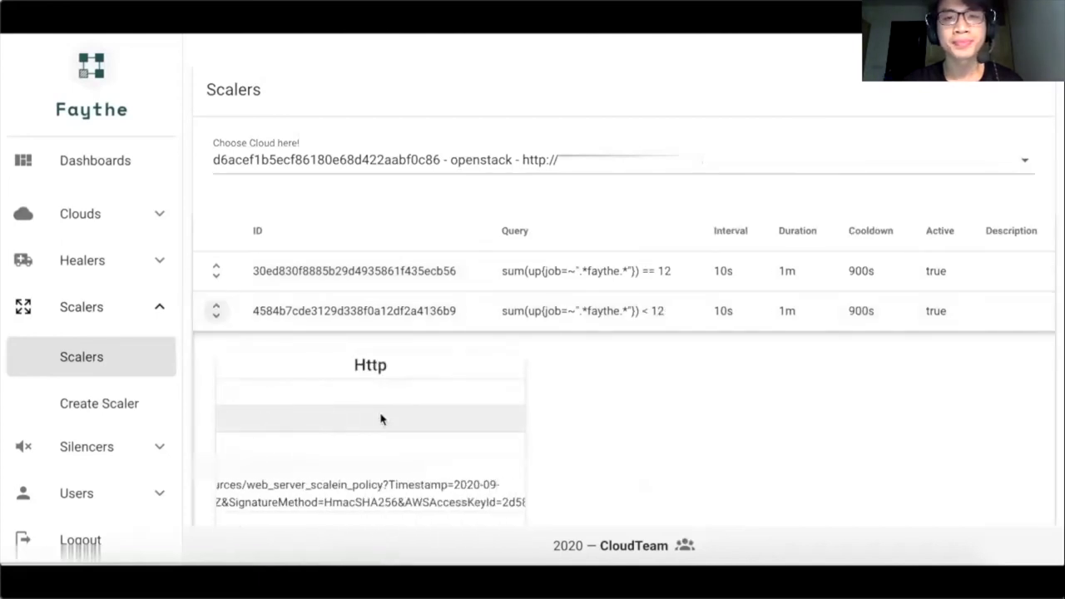
pyautogui.hscroll(5, 381, 418)
pyautogui.hscroll(-1, 349, 505)
pyautogui.hscroll(-5, 349, 506)
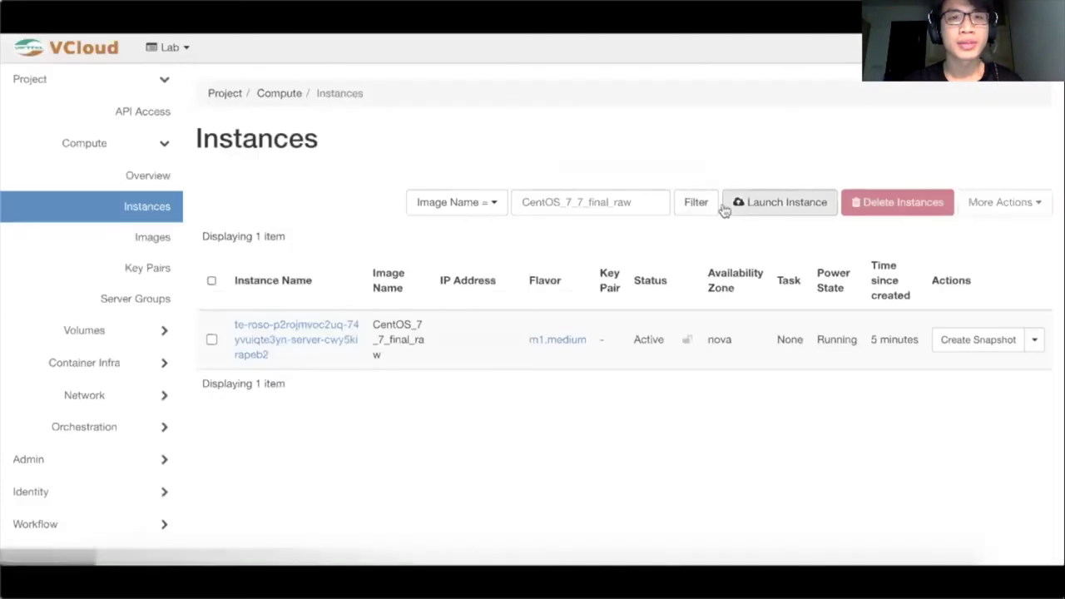
# Switch to the VCloud instances page and refresh the list filtered by image name CentOS_7_7_final_raw.
pyautogui.click(703, 206)
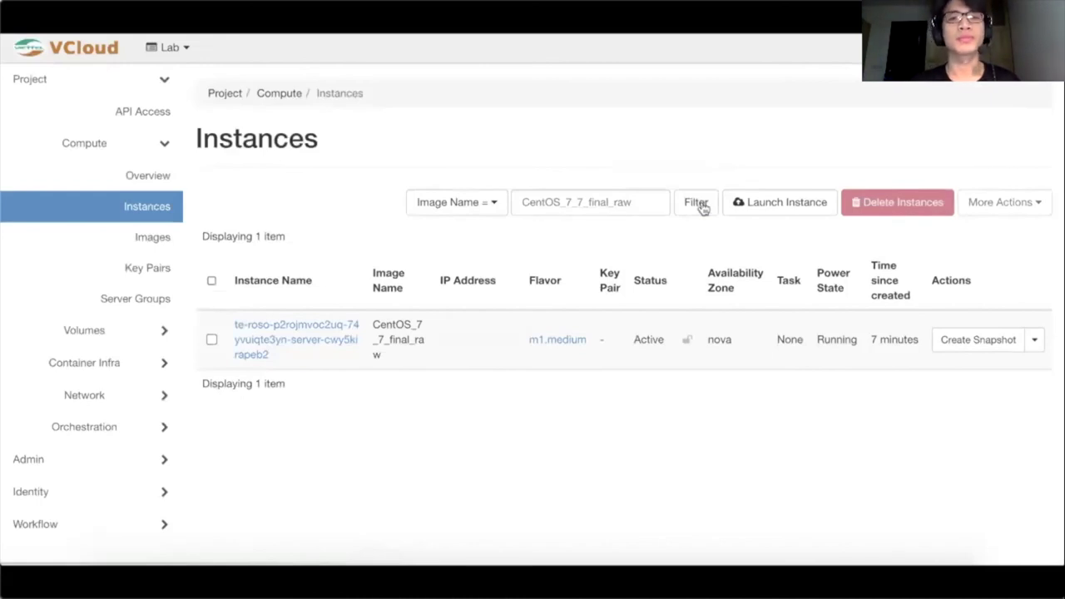
# Keep refreshing the instance list filtered by image name CentOS_7_7_final_raw to check whether the stack scales out.
pyautogui.click(699, 205)
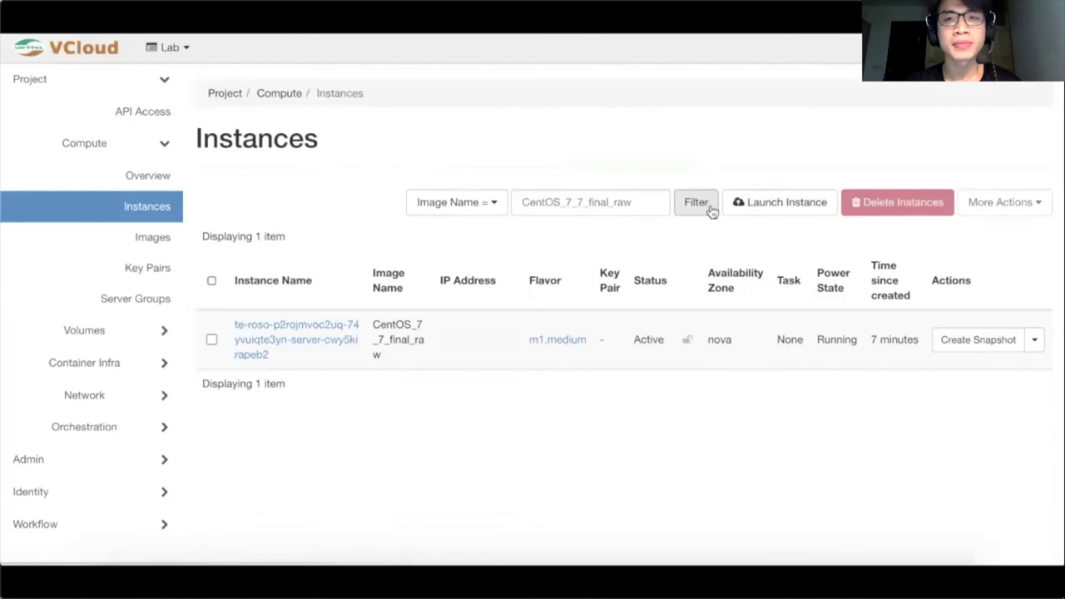
pyautogui.click(709, 210)
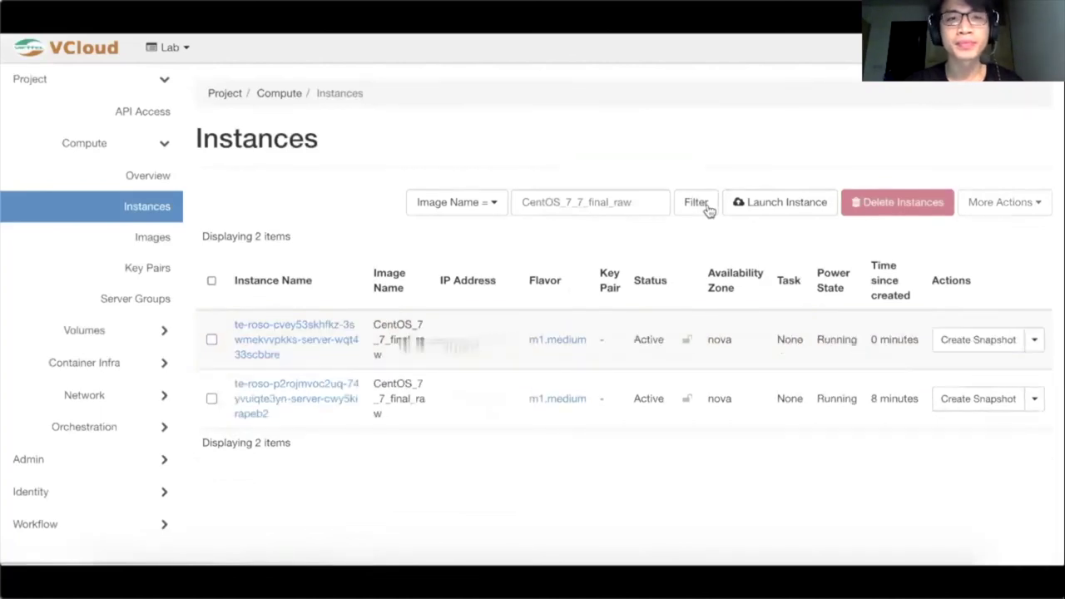
pyautogui.click(697, 203)
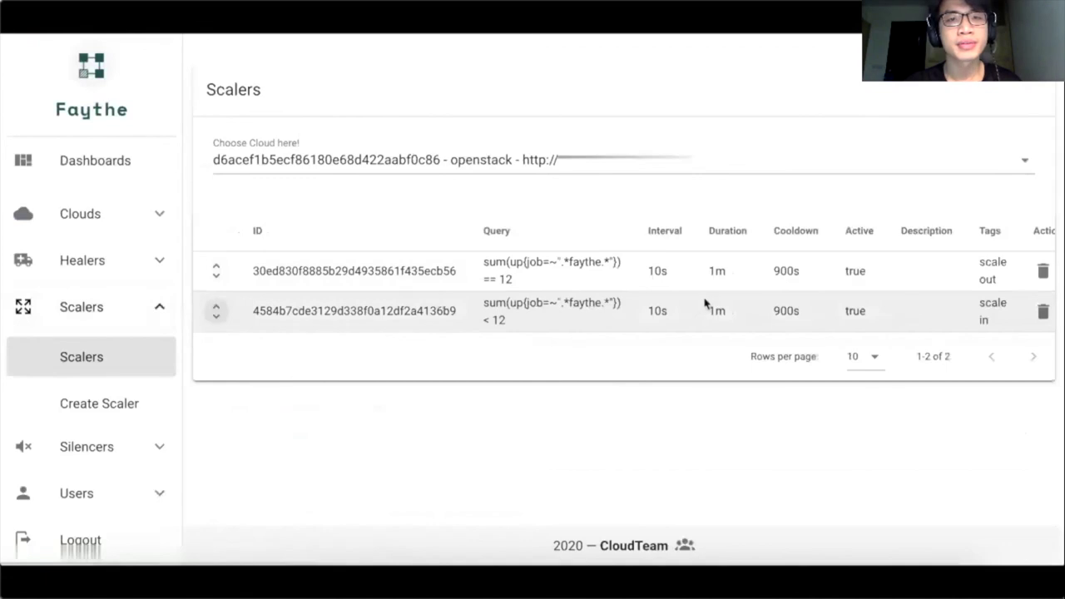
# Switch to Faythe and delete the scaler tagged "scale out" from the openstack cloud.
pyautogui.click(1038, 281)
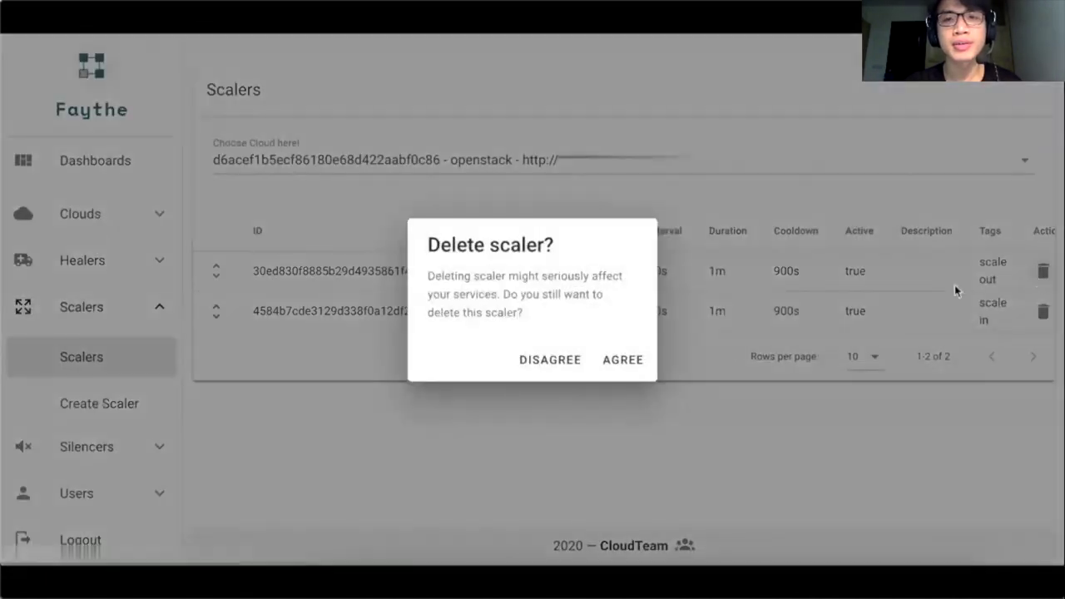
pyautogui.click(637, 363)
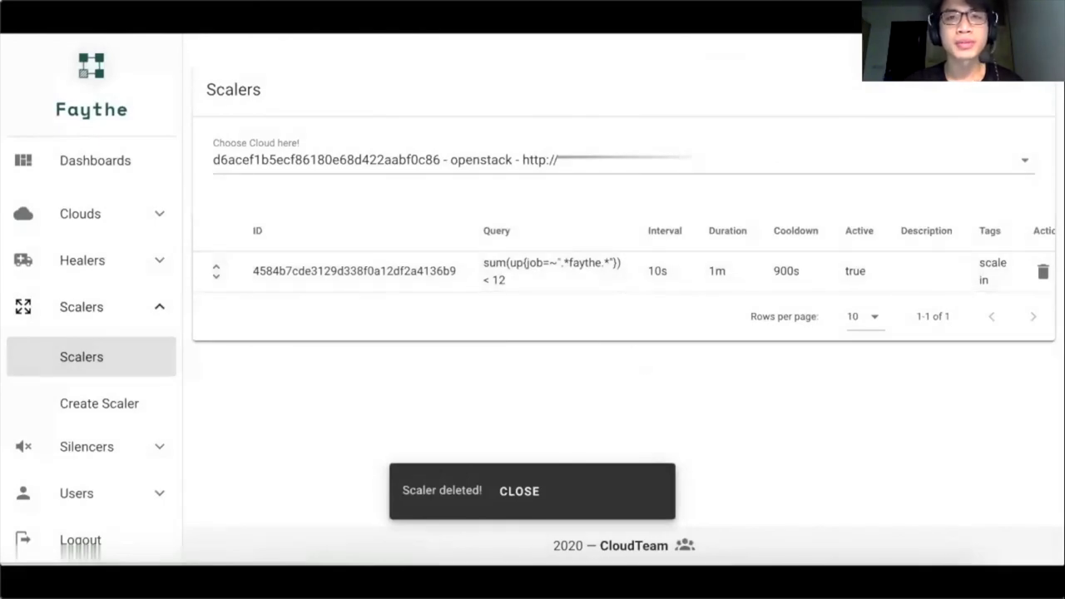
# Switch to Prometheus and rerun the query sum(up{job=~".*faythe.*"}) to check its current value.
pyautogui.hotkey('ctrl', 'Tab')
pyautogui.click(71, 183)
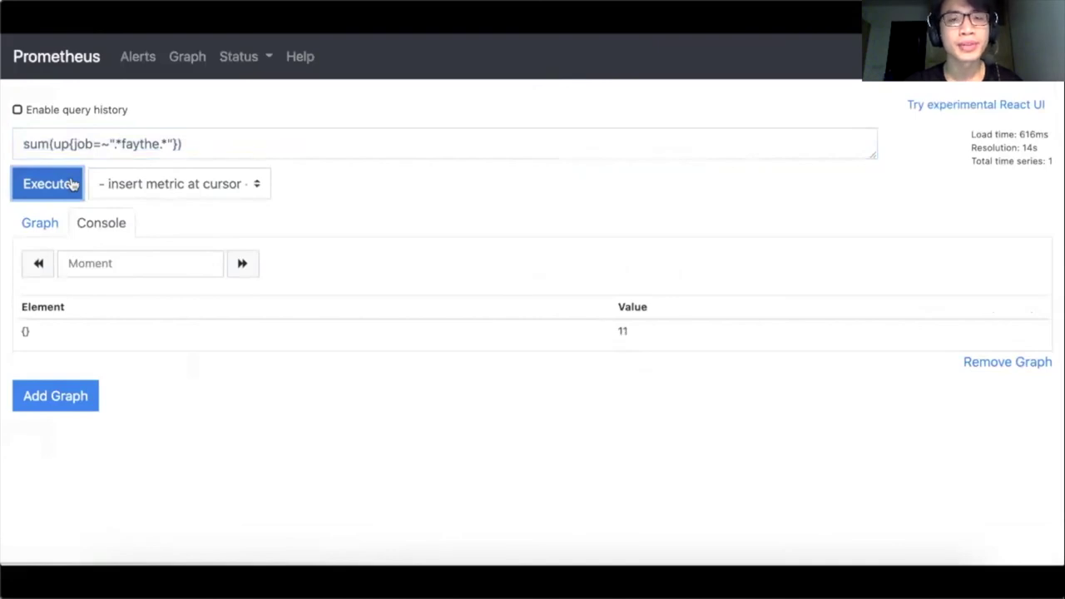
pyautogui.click(72, 183)
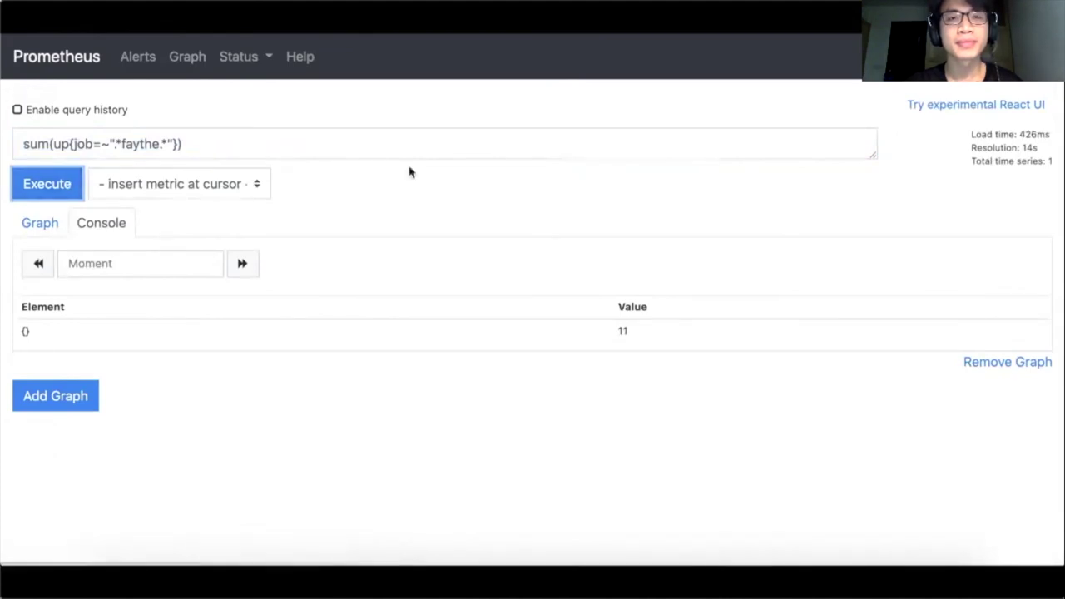
pyautogui.click(56, 184)
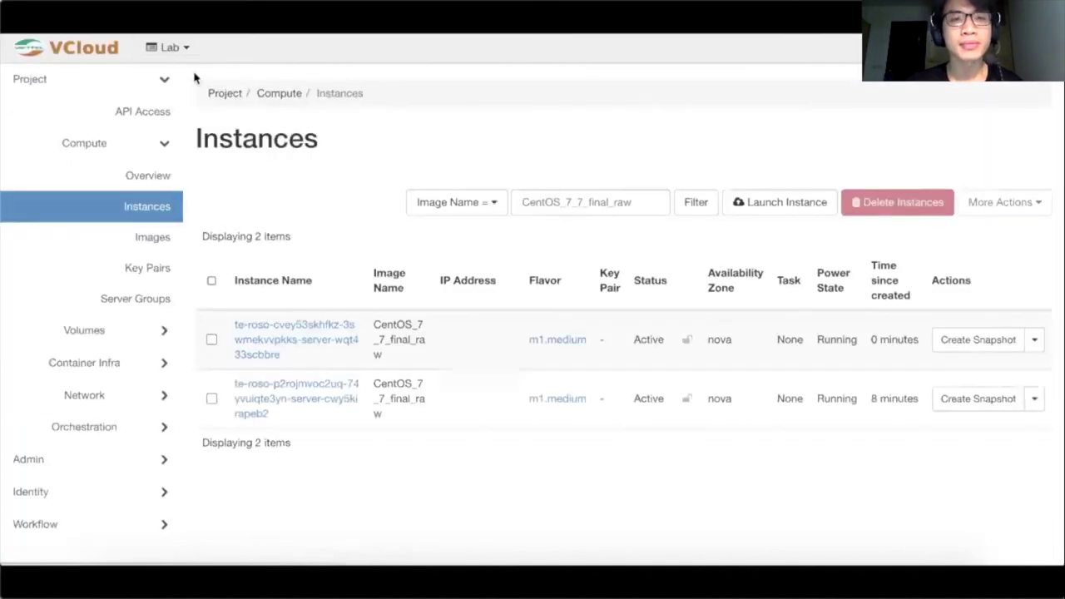
# Return to the VCloud instances page and repeatedly refresh the filtered list to check for scale-in of the CentOS_7_7_final_raw servers.
pyautogui.click(685, 214)
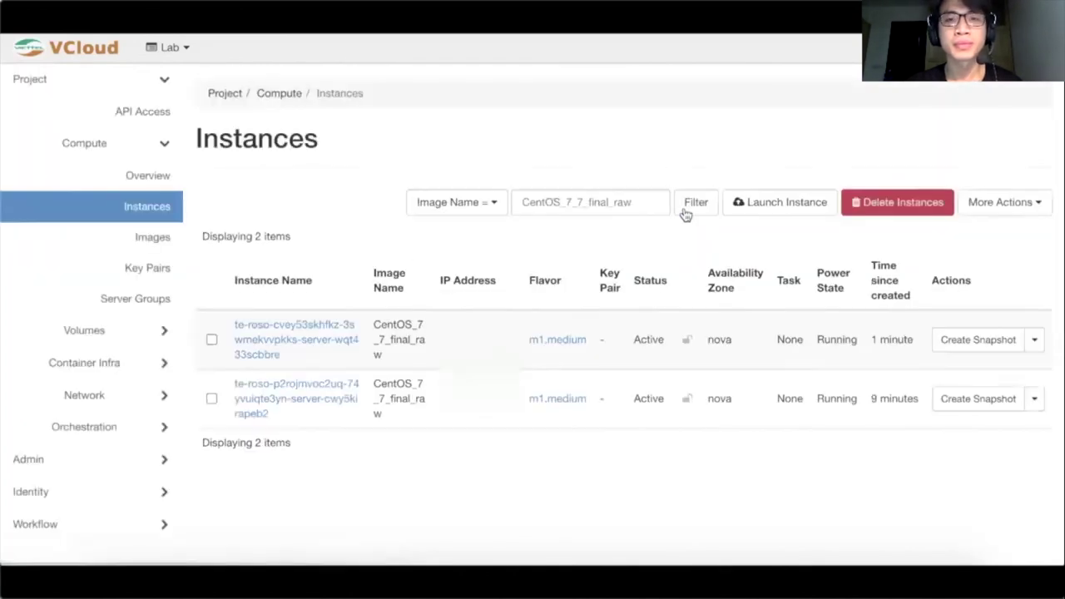
pyautogui.click(685, 210)
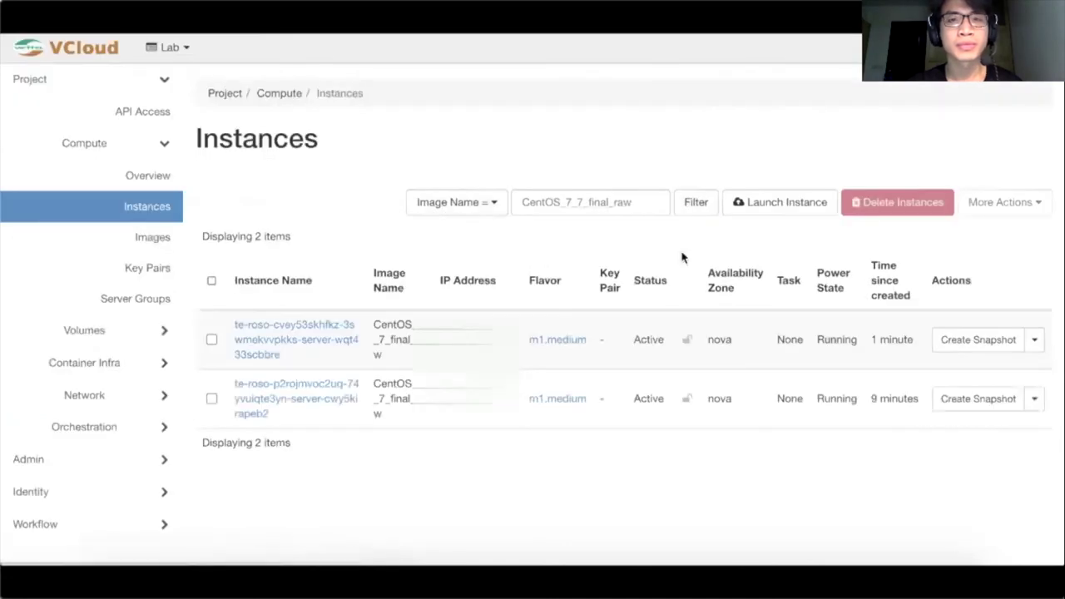
pyautogui.click(693, 207)
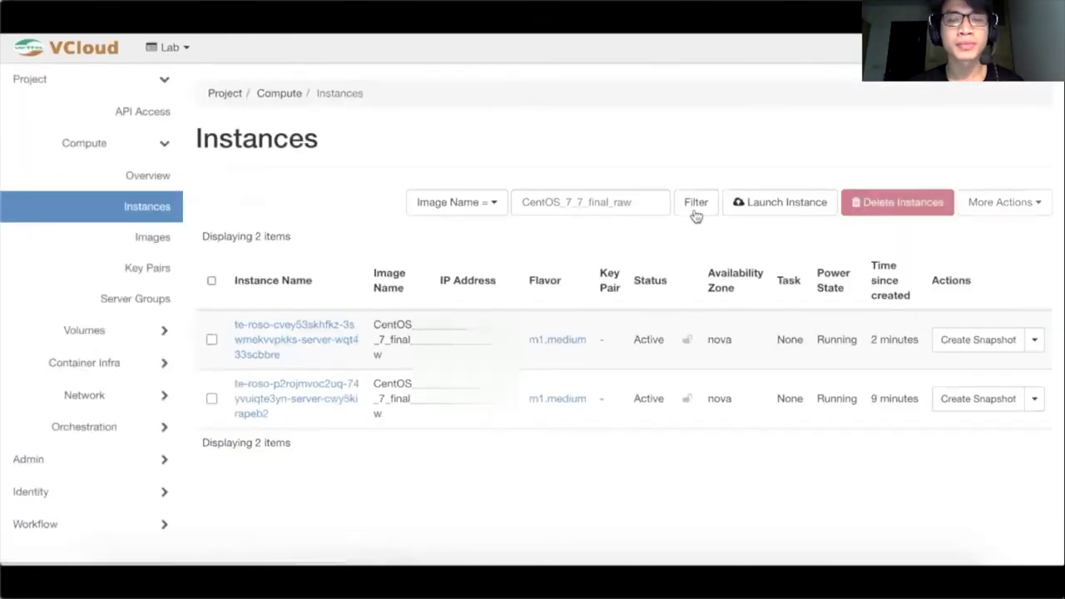
pyautogui.click(697, 208)
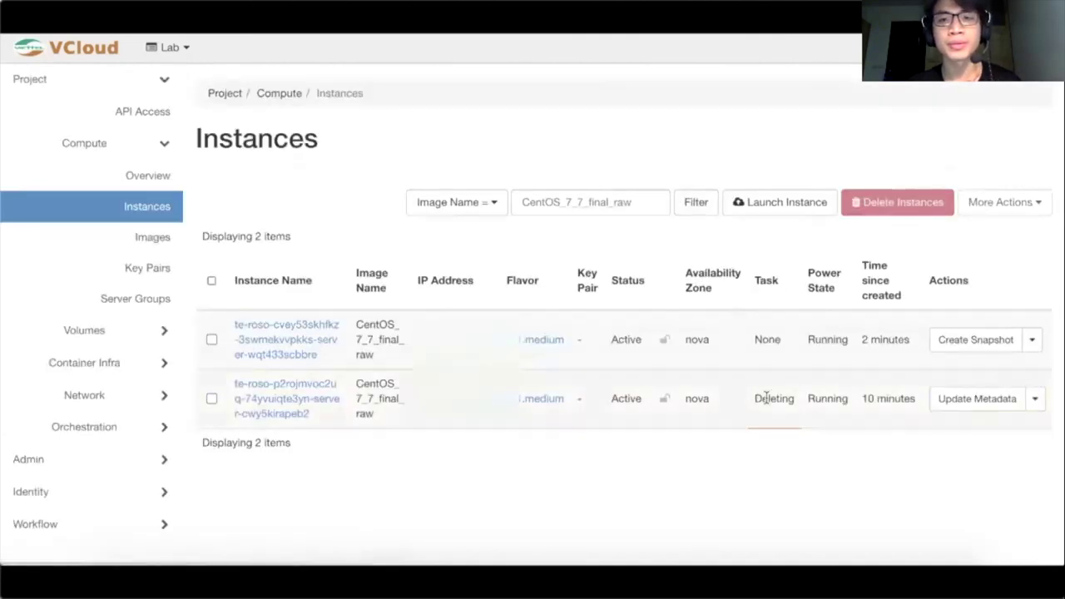
pyautogui.click(697, 201)
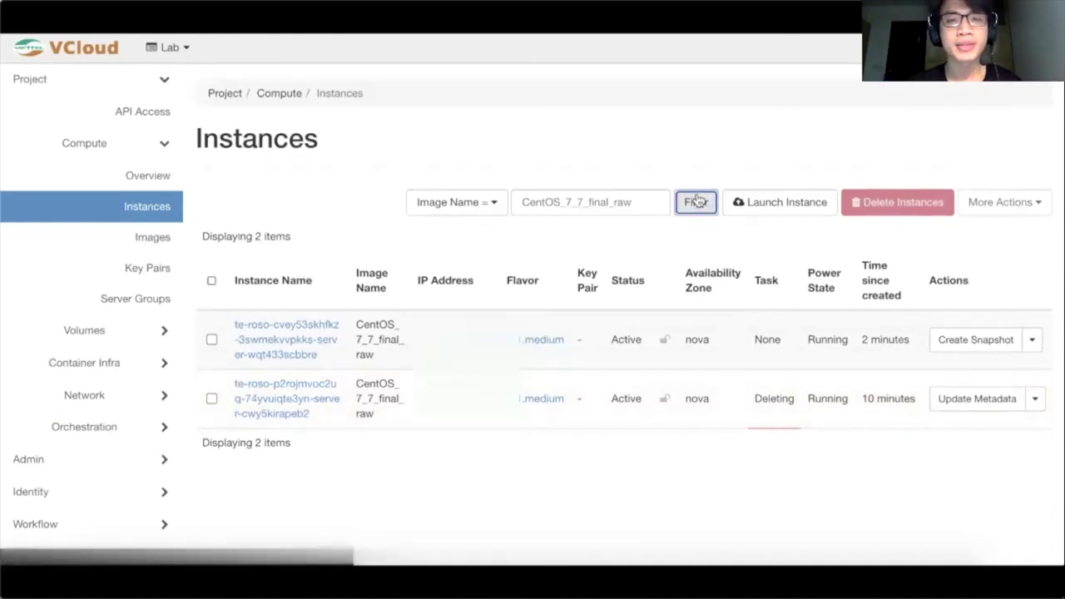
pyautogui.moveTo(515, 257)
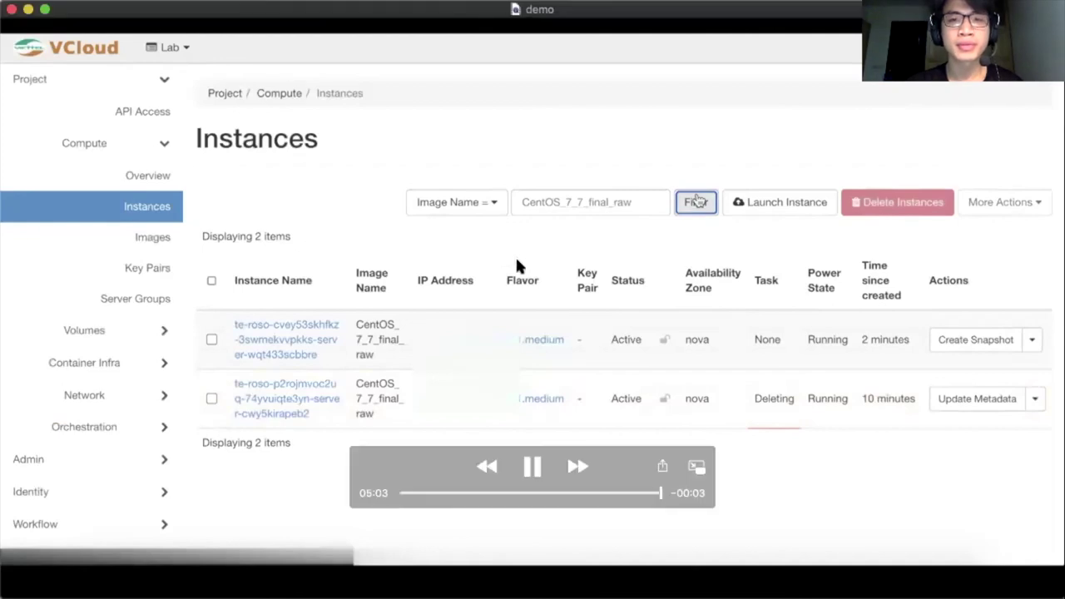
pyautogui.click(529, 465)
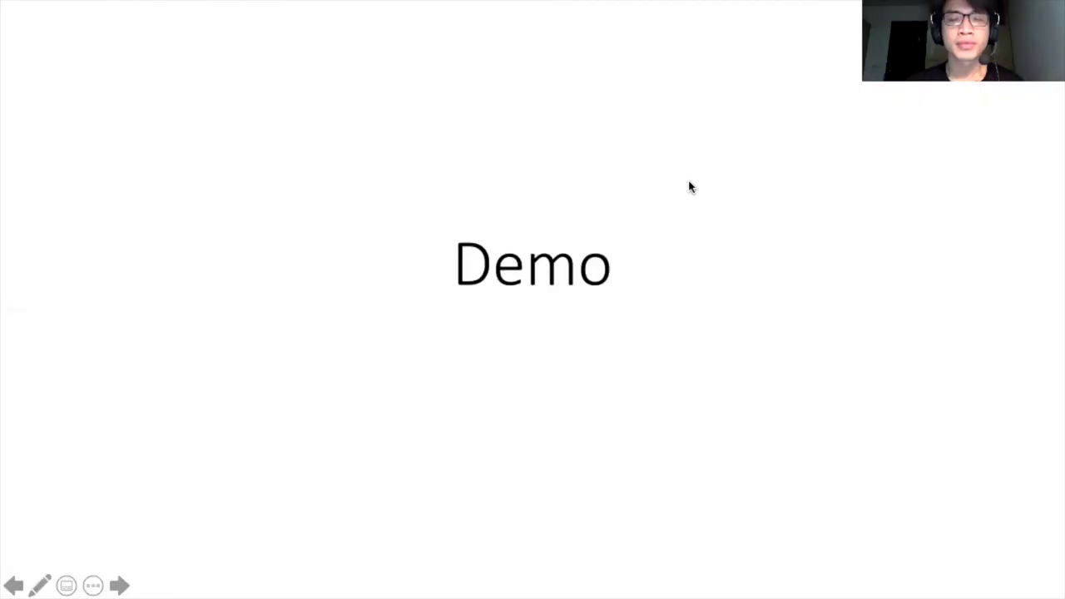
pyautogui.click(665, 218)
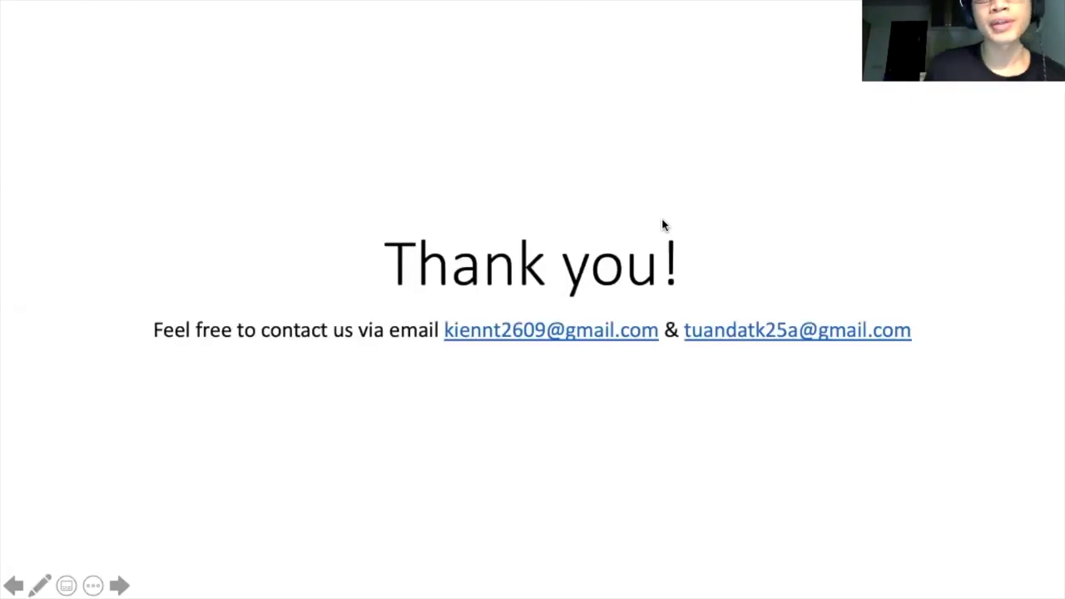